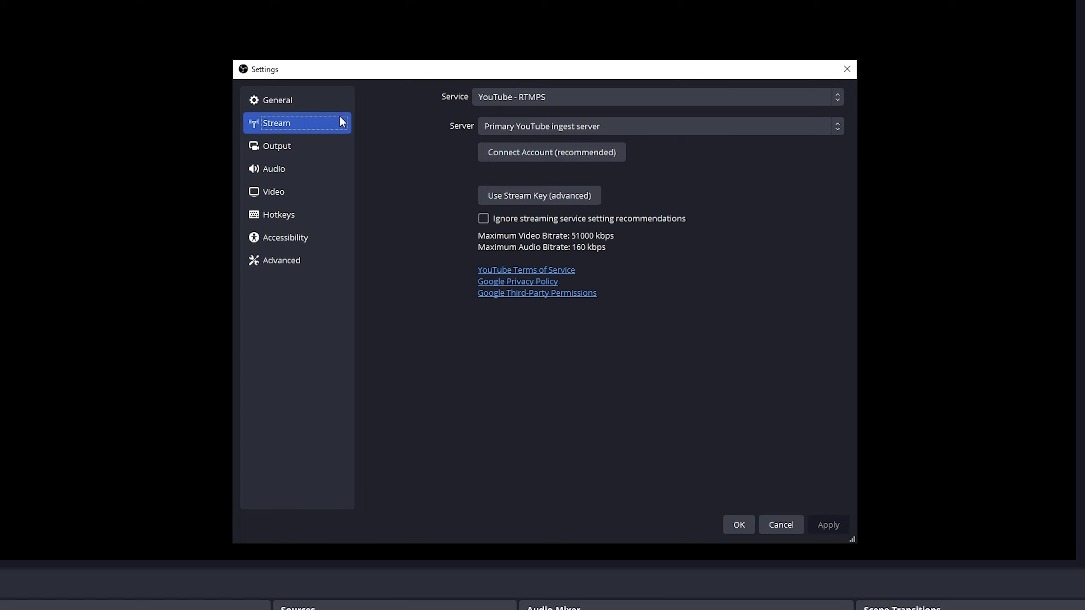
Examine the recording output settings and available recording formats, and check the recording options in the advanced settings.
left_click(293, 146)
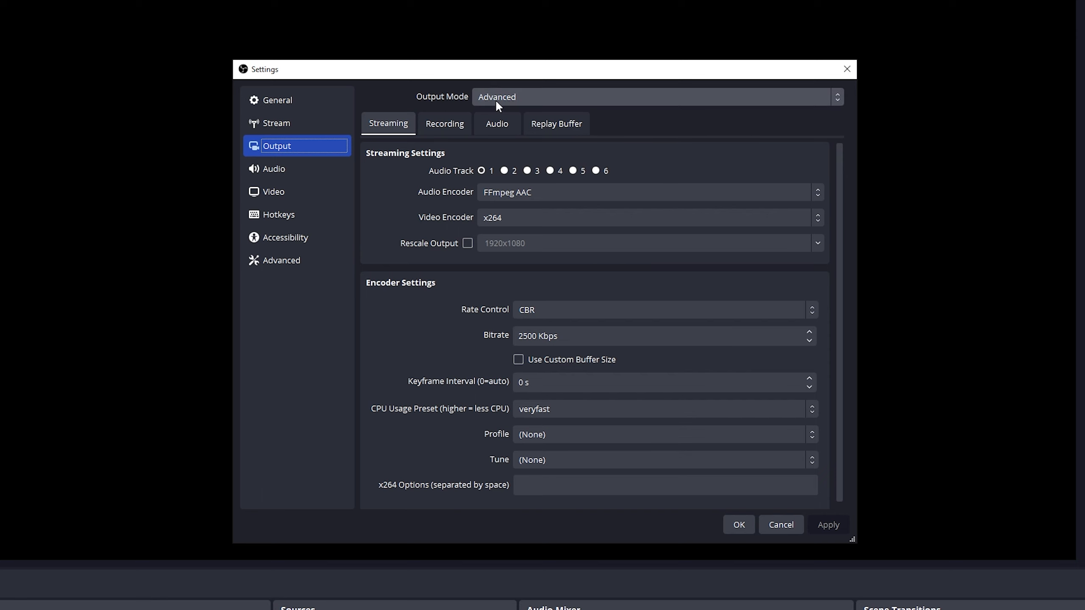
left_click(442, 130)
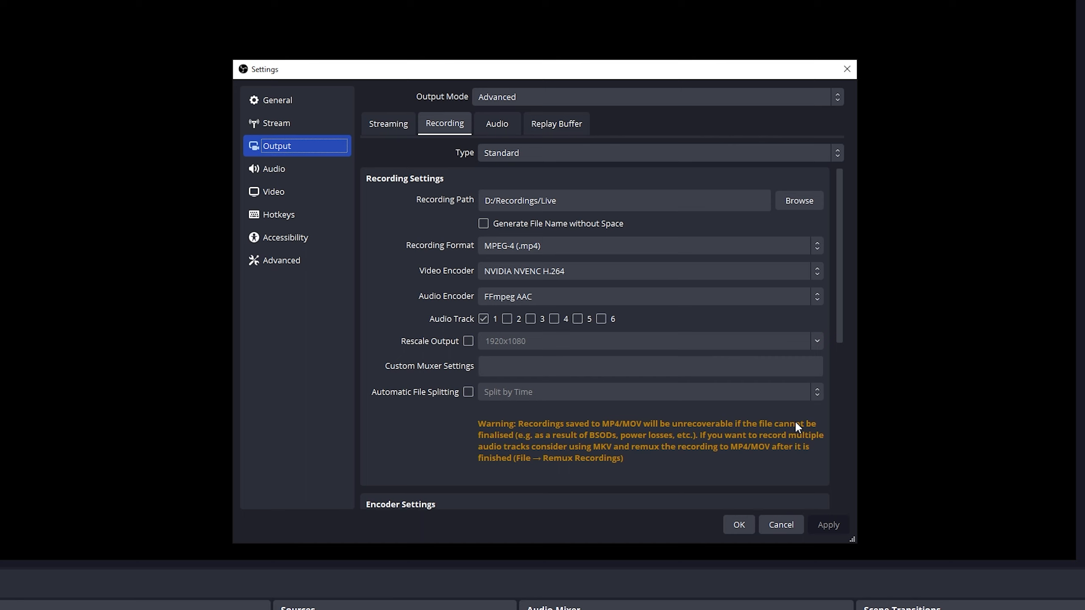
left_click(612, 245)
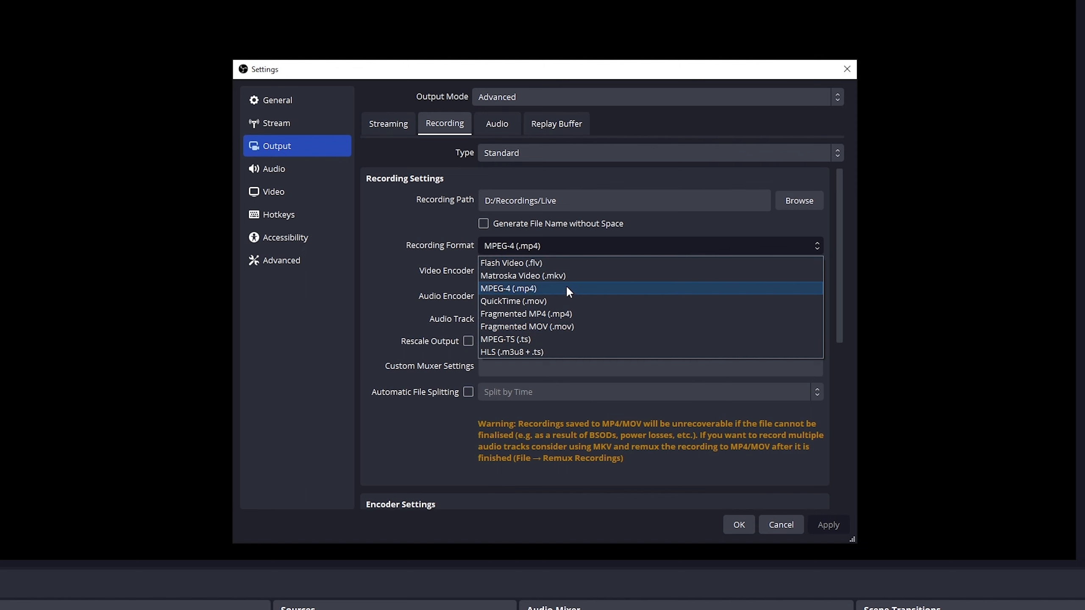
left_click(429, 233)
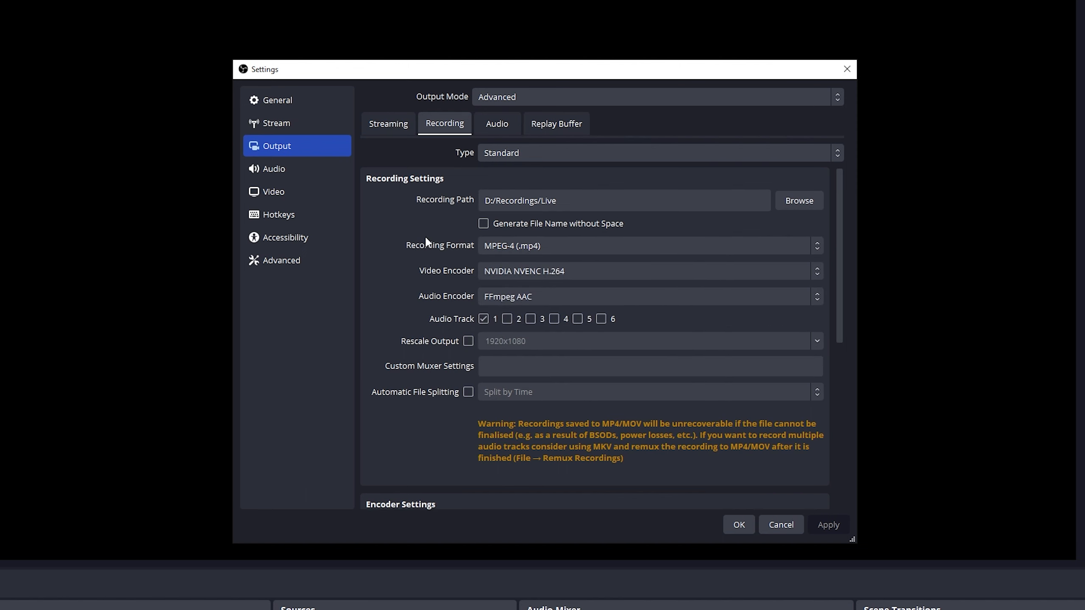
left_click(291, 262)
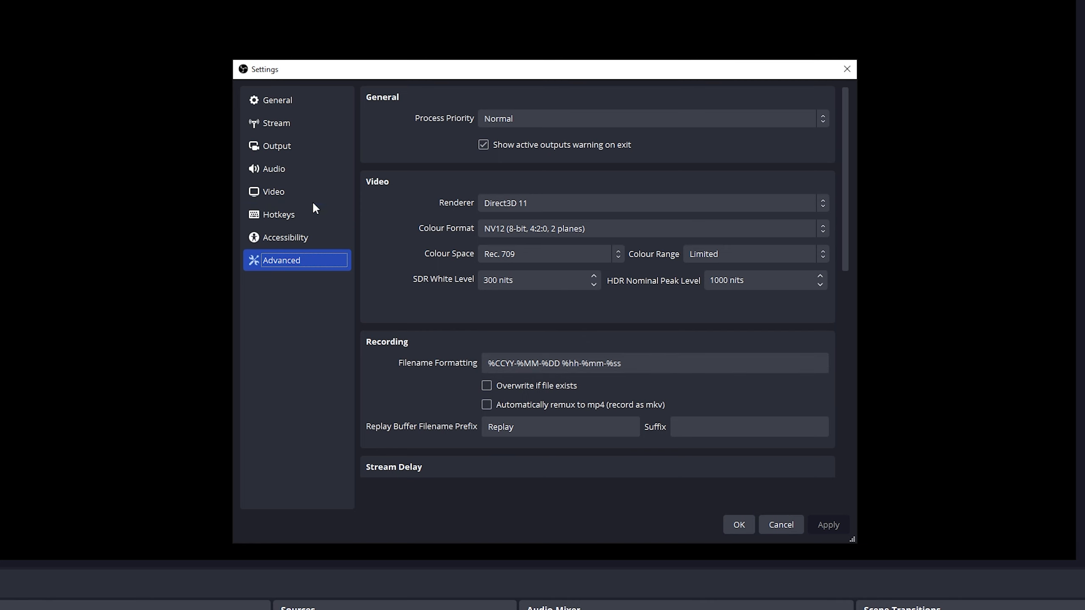
left_click(298, 146)
Try Matroska Video (.mkv) as the recording format and set it back to MPEG-4 (.mp4).
left_click(579, 245)
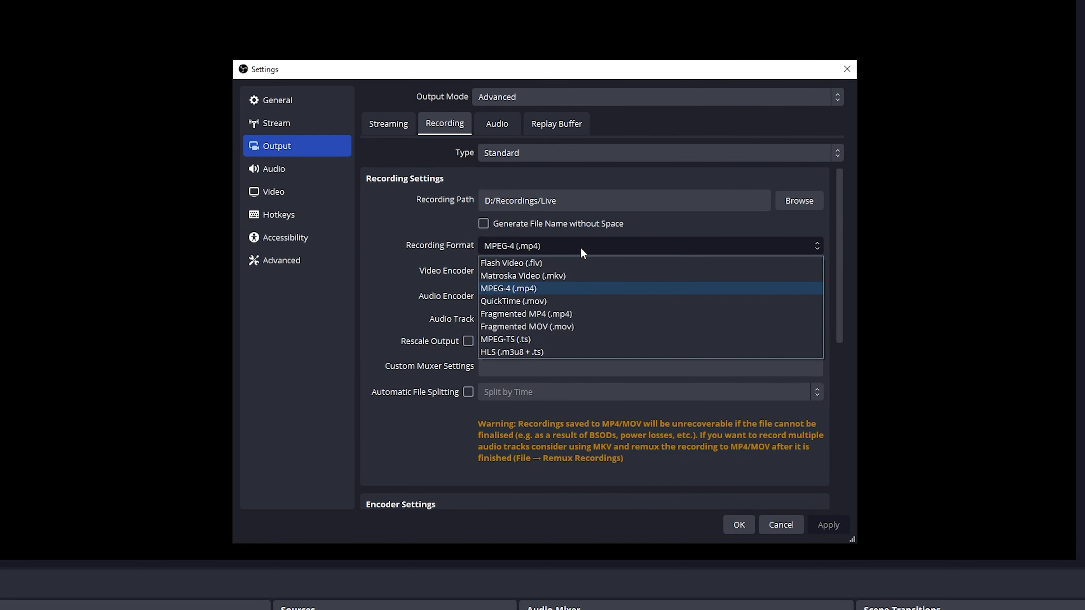
left_click(575, 276)
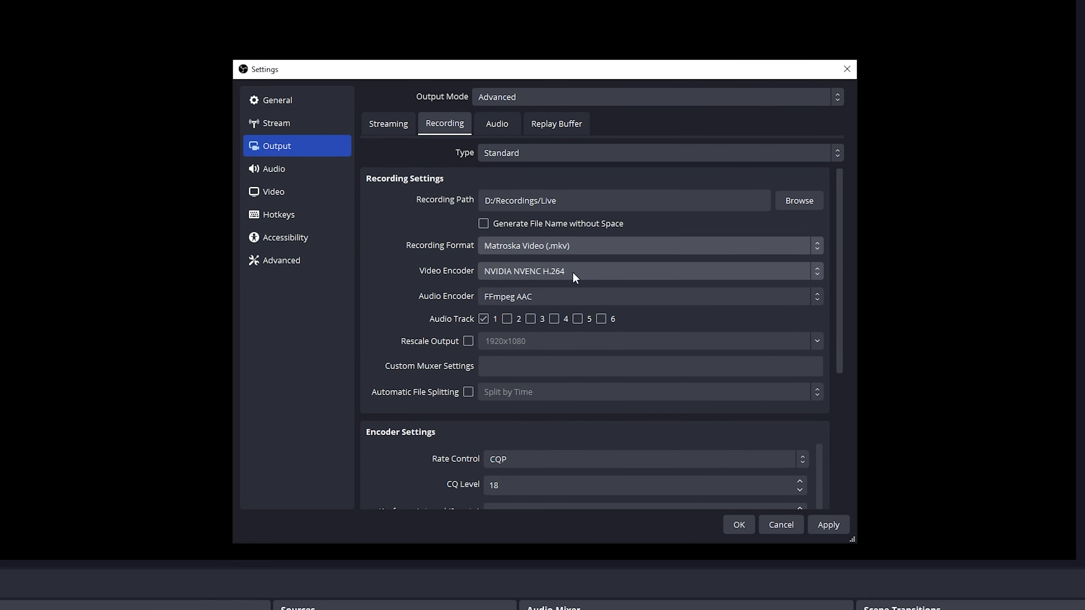
left_click(580, 245)
left_click(576, 293)
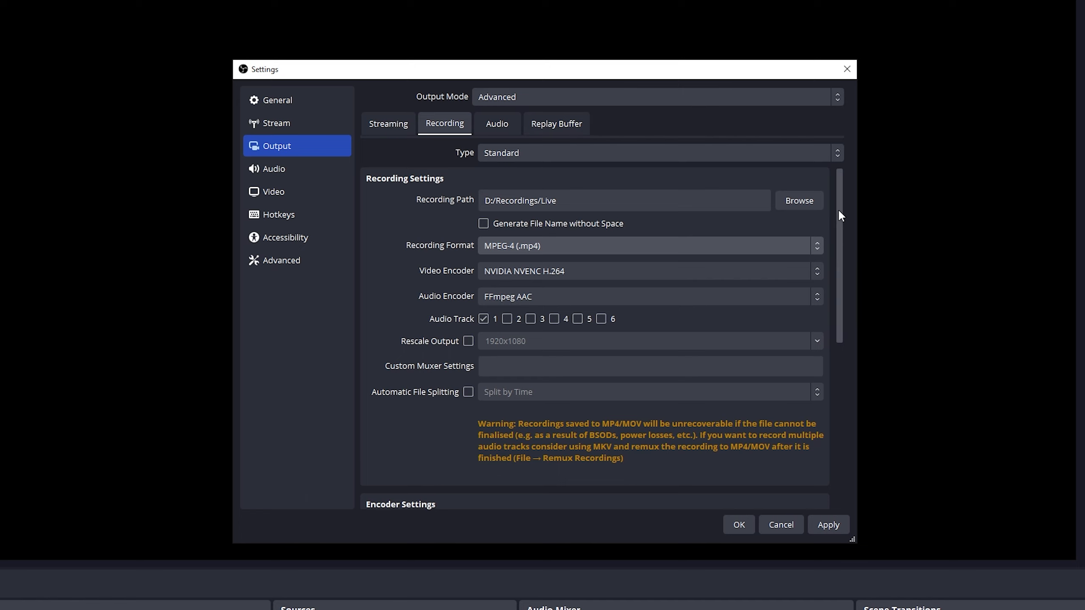
Choose NVIDIA NVENC H.264 as the recording's video encoder and review its encoder settings.
left_click_drag(839, 211, 842, 230)
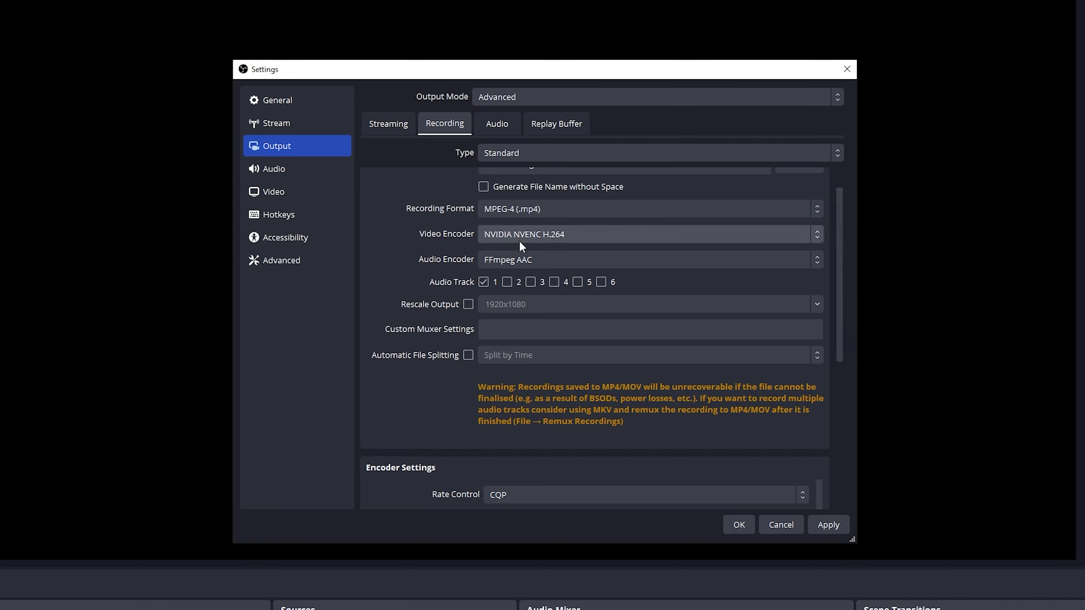
left_click(541, 238)
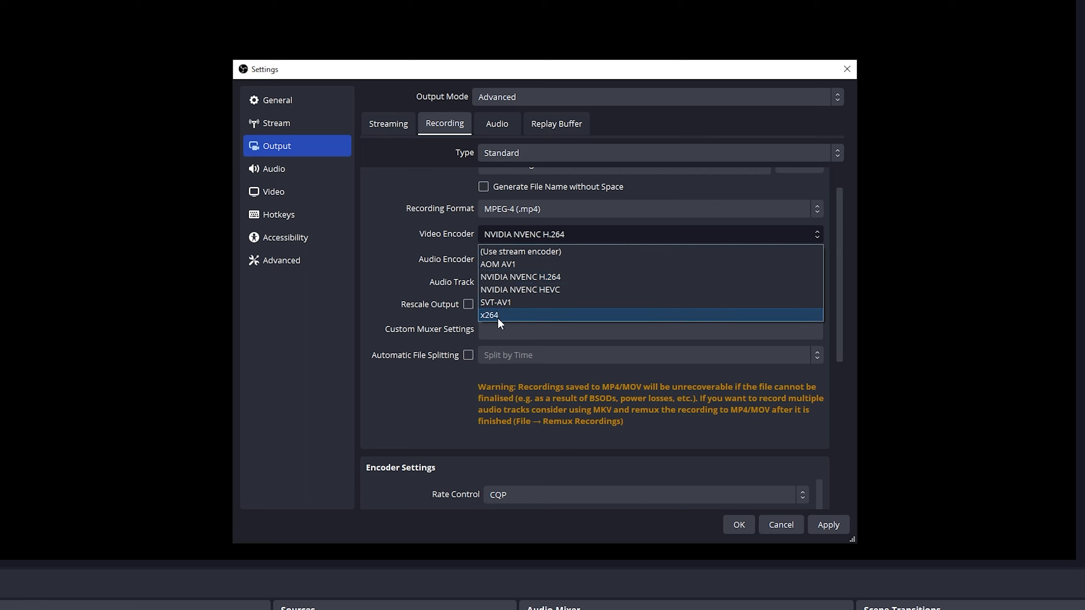
left_click(536, 278)
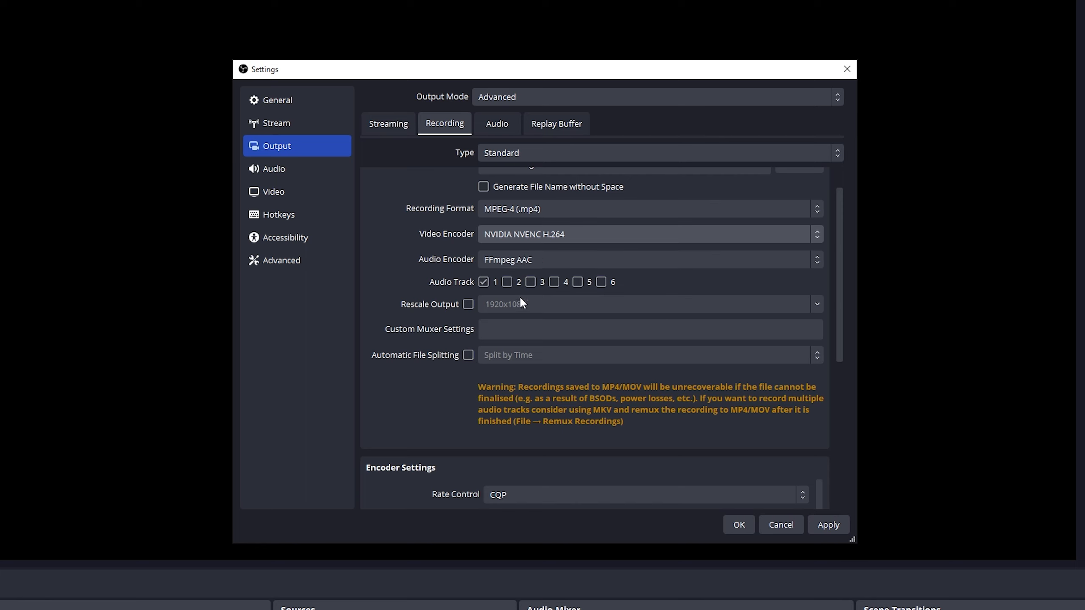
left_click_drag(839, 280, 838, 293)
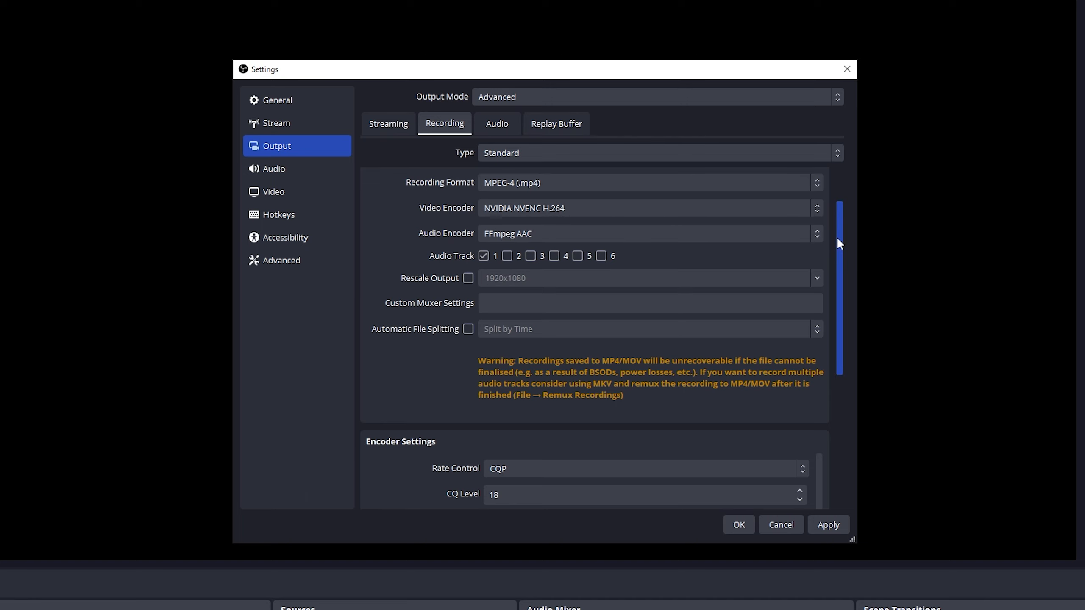
left_click_drag(838, 239, 838, 241)
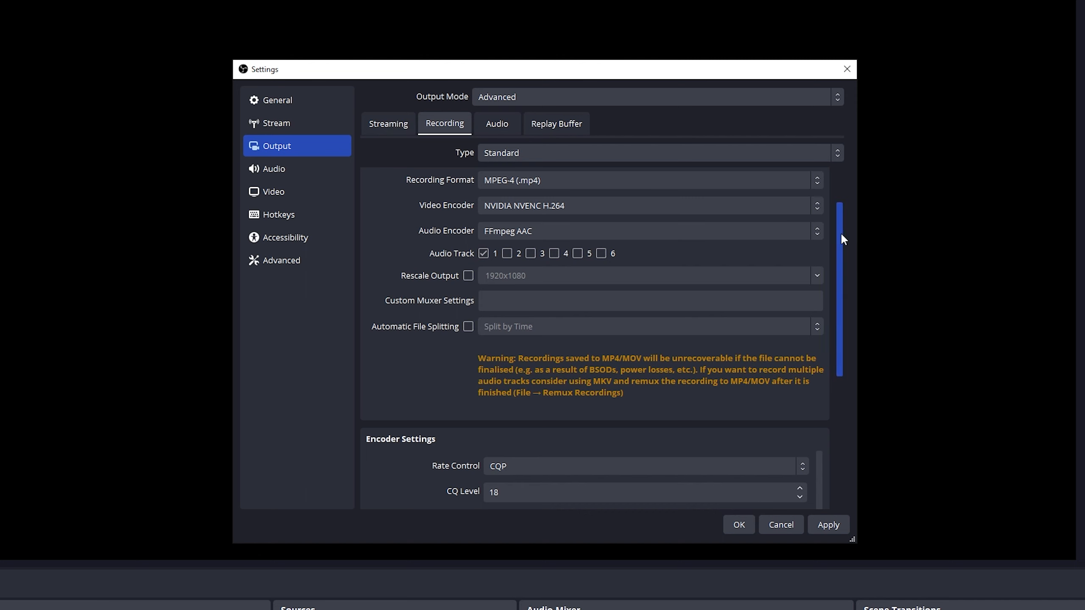
left_click_drag(842, 235, 836, 364)
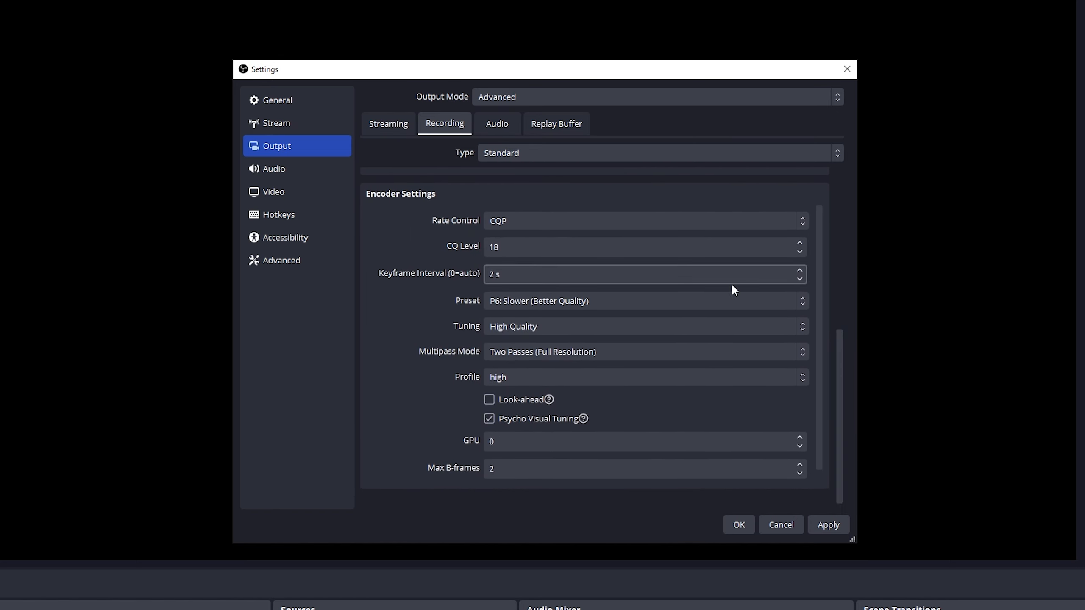
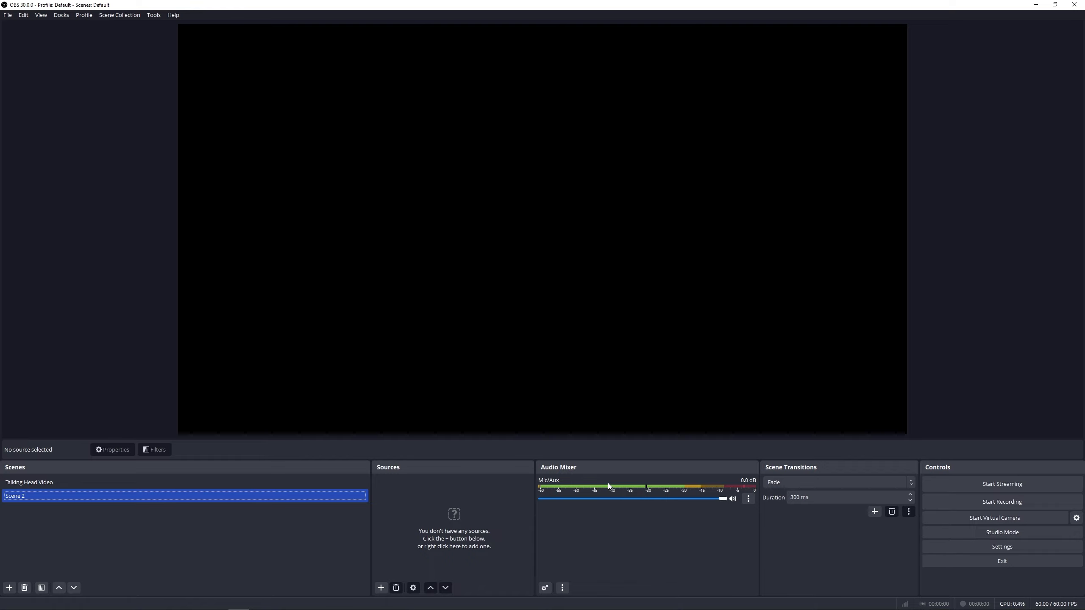
Check the options for adding a source in Scene 2 and switch to the Talking Head Video scene.
left_click(238, 486)
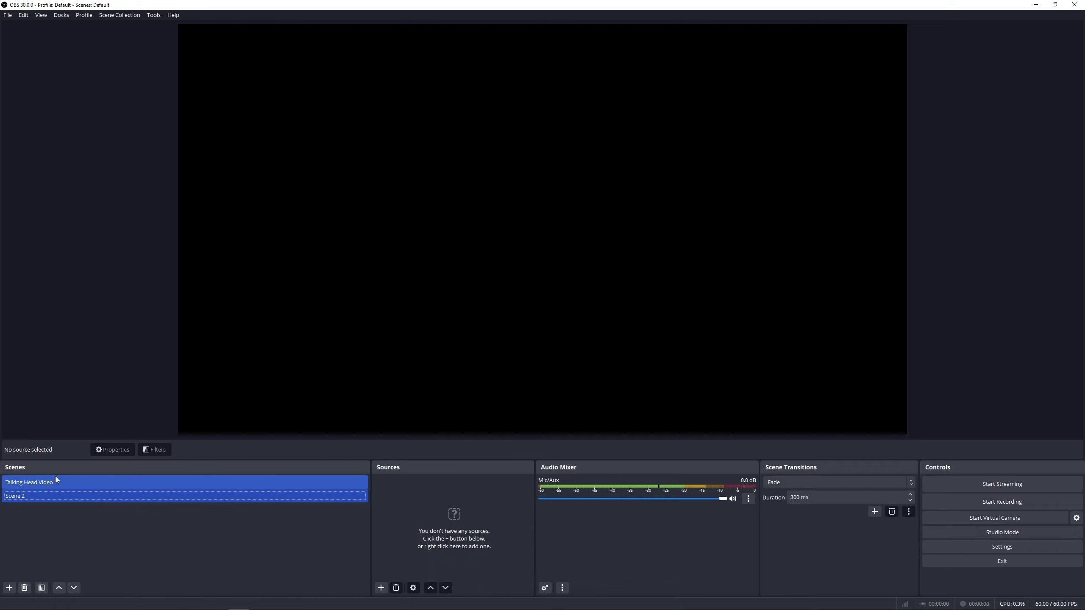
left_click(59, 494)
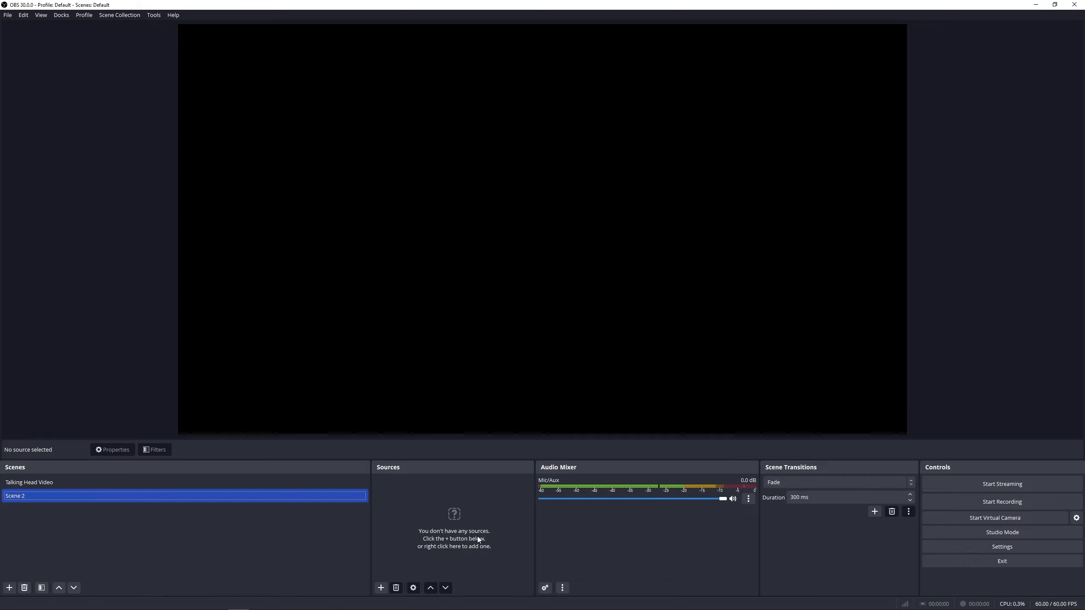
right_click(481, 500)
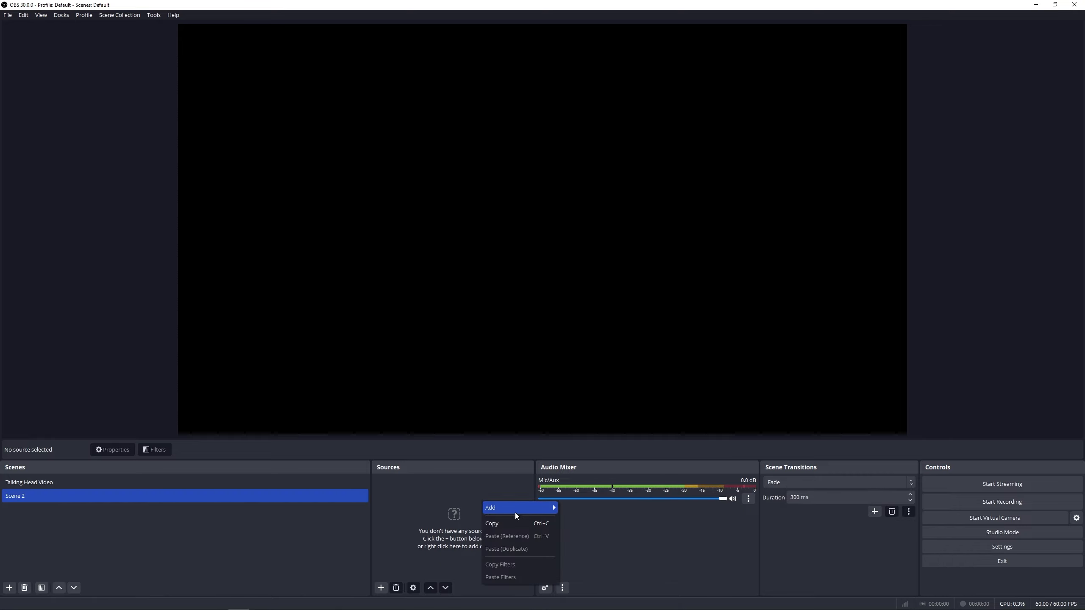
mouse_move(520, 511)
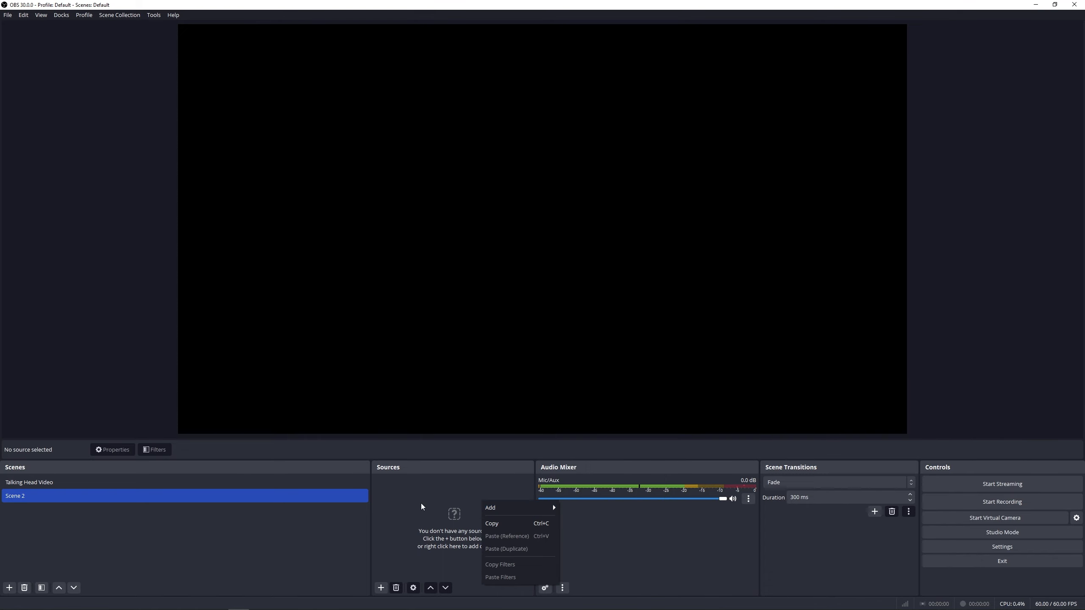
left_click(170, 484)
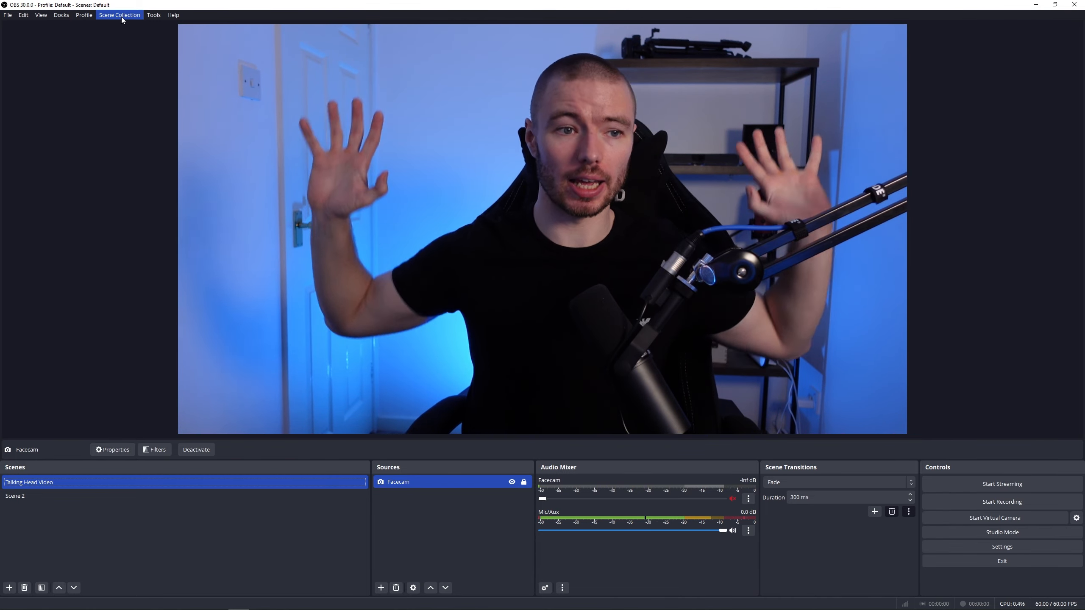
Examine the available profiles and scene collections.
left_click(84, 14)
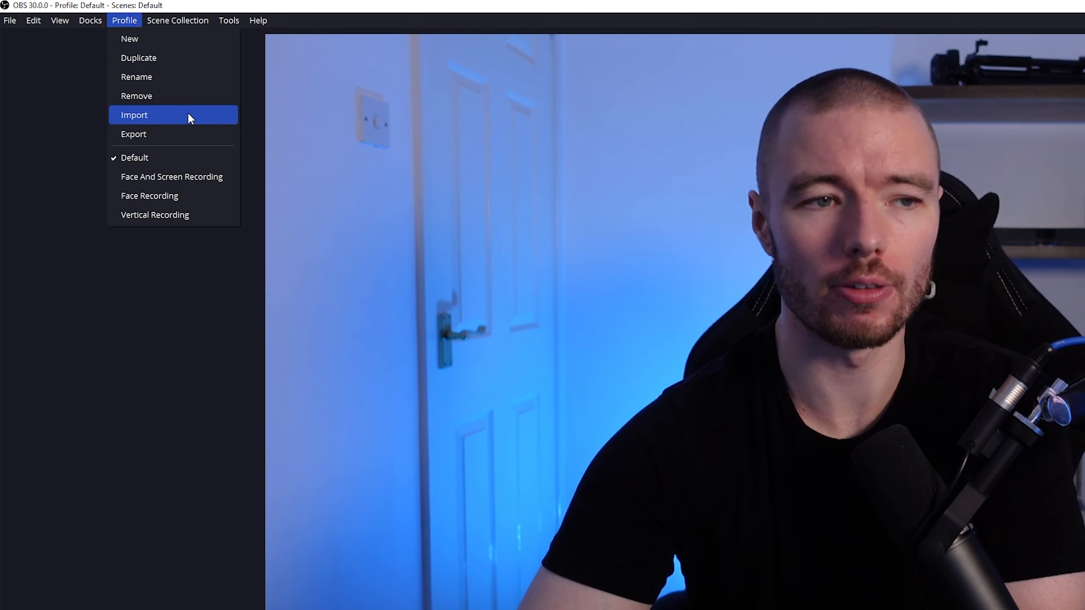
mouse_move(188, 17)
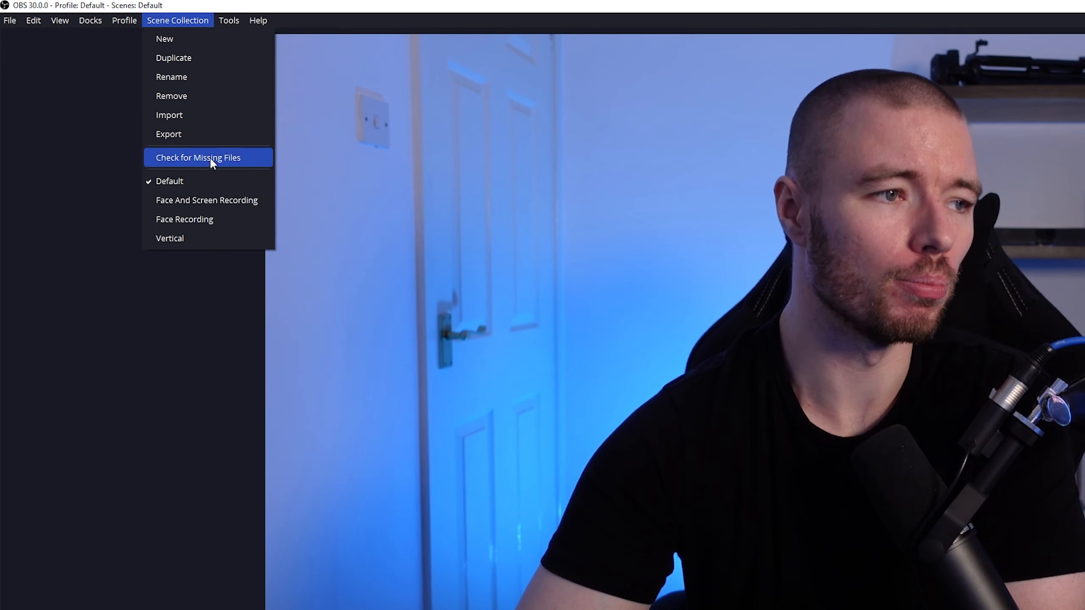
mouse_move(123, 20)
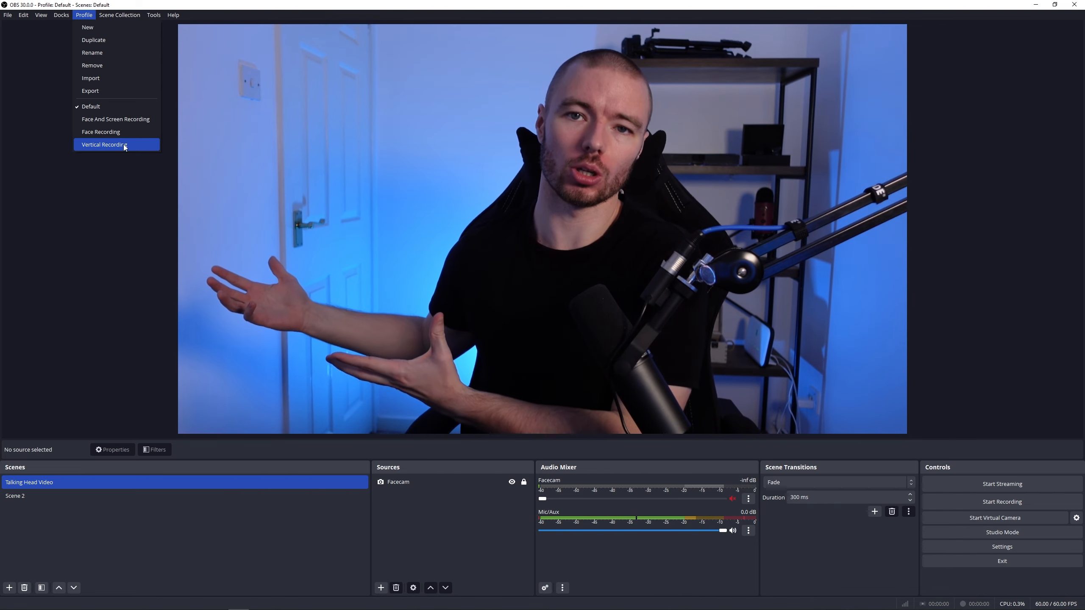
Set both the base canvas and output resolutions to 1080x1920 in the video settings and apply them.
left_click(1000, 546)
left_click(357, 226)
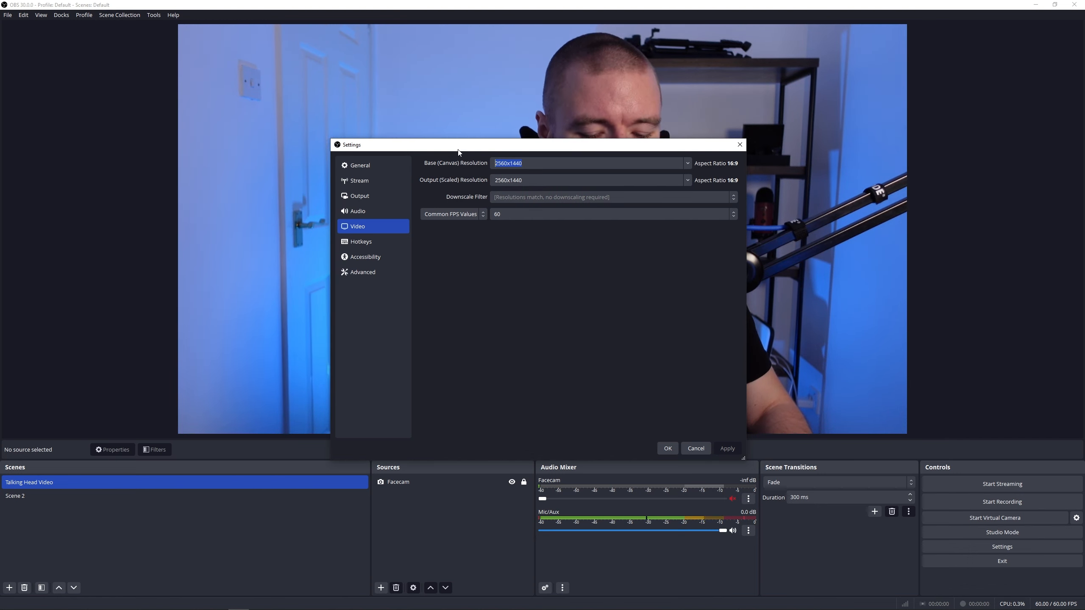
type("1080x1920")
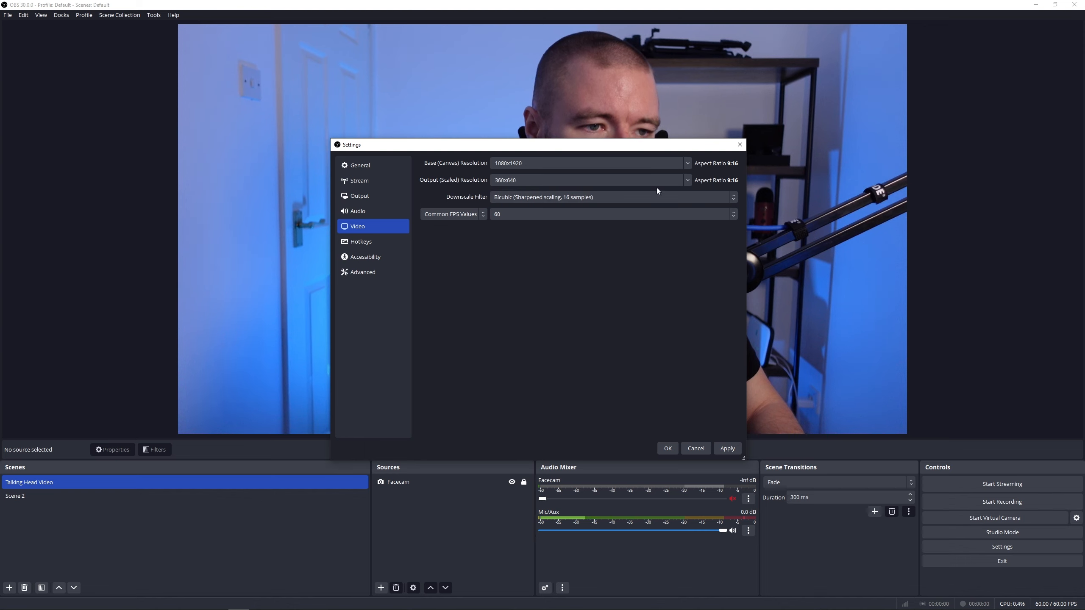
left_click(685, 181)
left_click(557, 192)
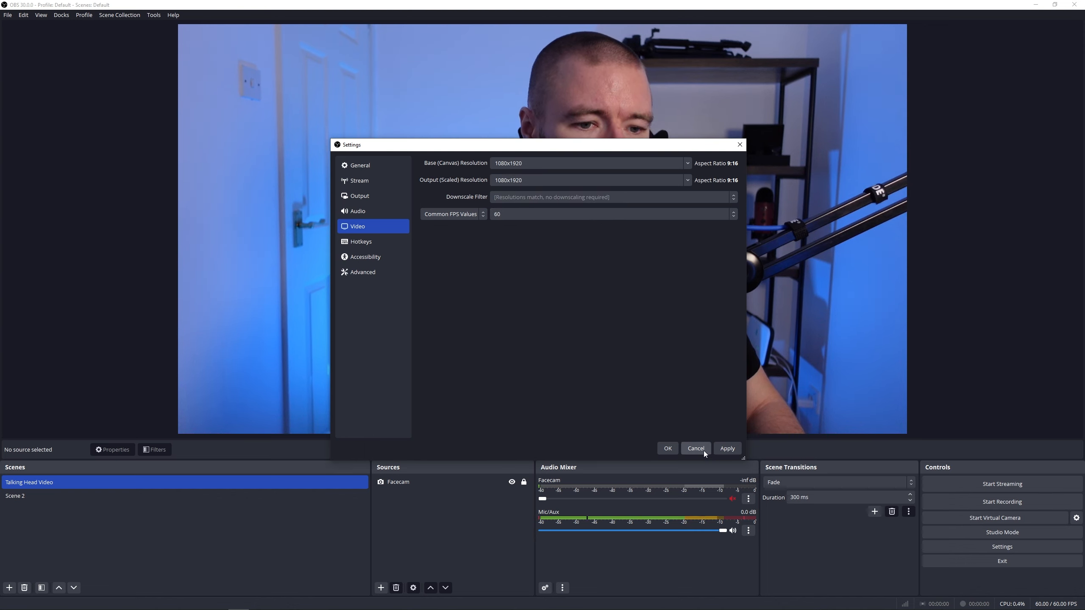
left_click(727, 448)
left_click(668, 448)
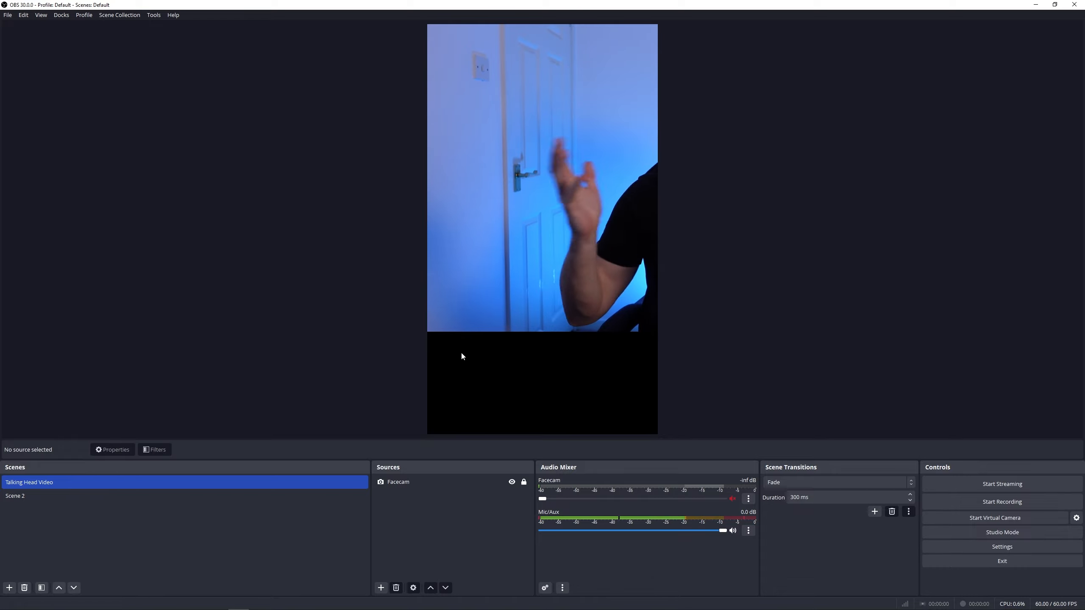
Unlock the Facecam source, enlarge and reposition it to fill the vertical canvas with the face framed, and lock it again.
left_click(523, 482)
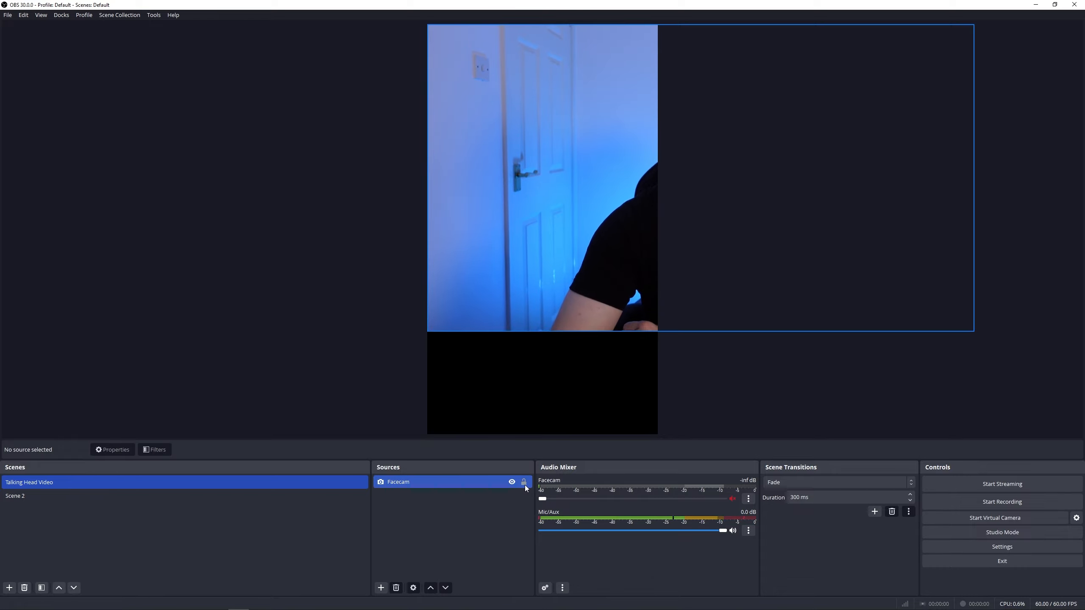
left_click_drag(627, 240, 464, 291)
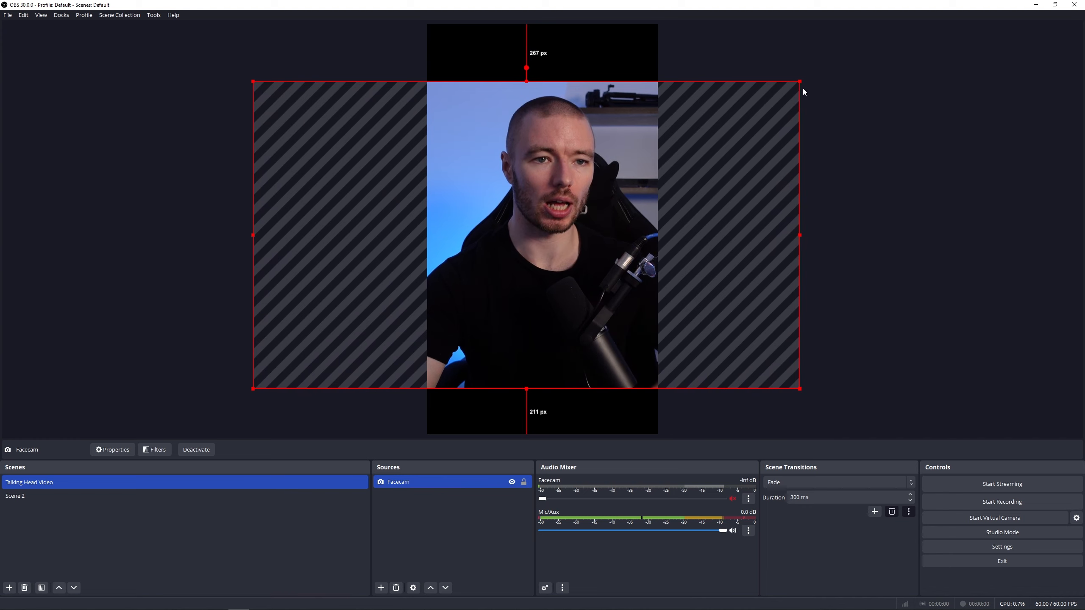
left_click_drag(802, 86, 951, 7)
left_click_drag(833, 112, 736, 158)
left_click_drag(850, 44, 925, 24)
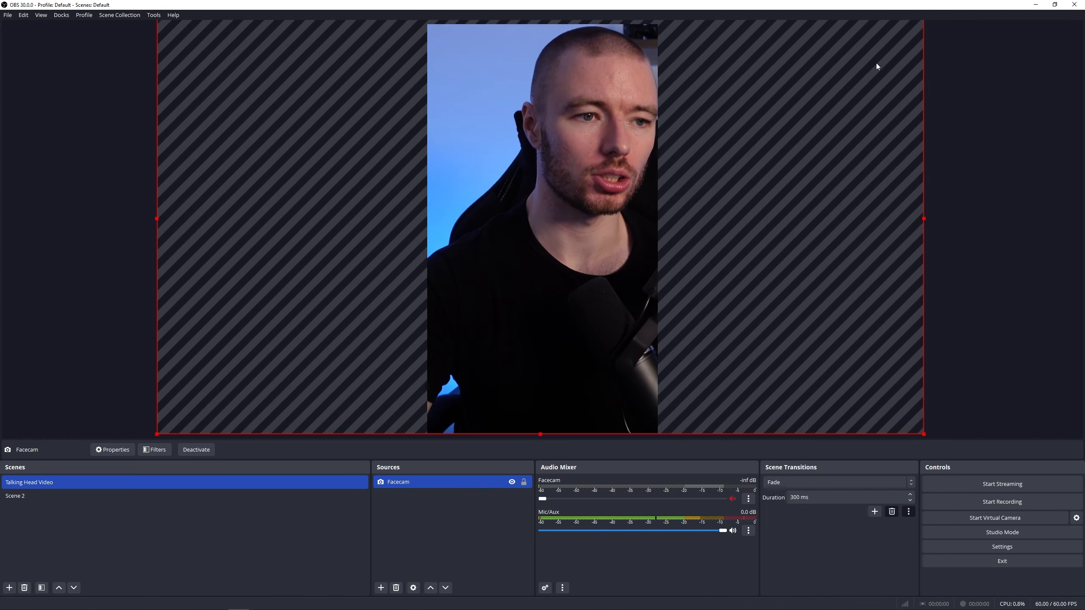
left_click_drag(876, 62, 855, 87)
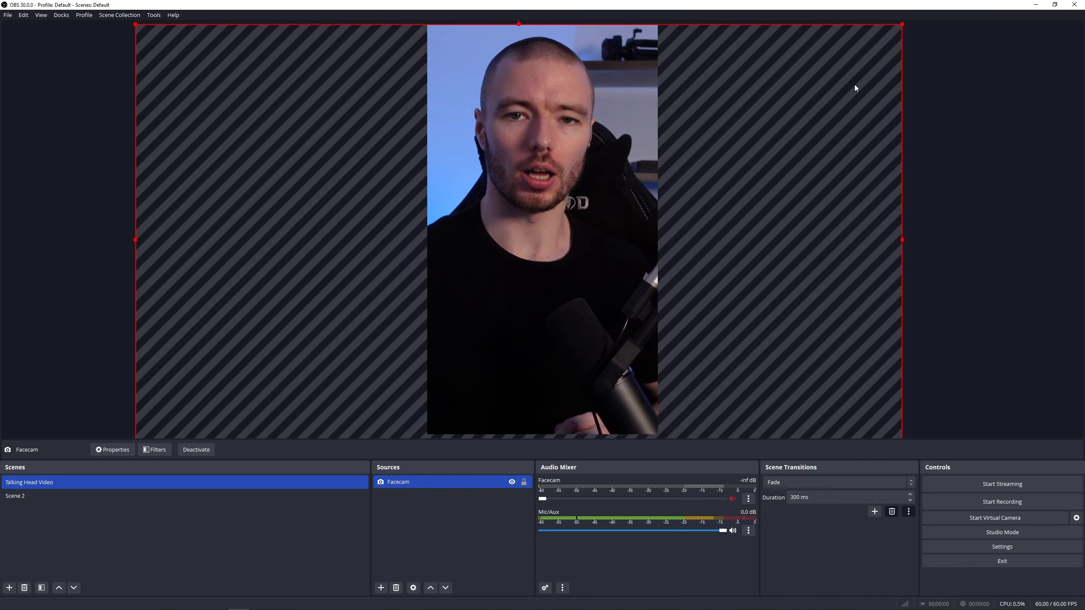
left_click(523, 481)
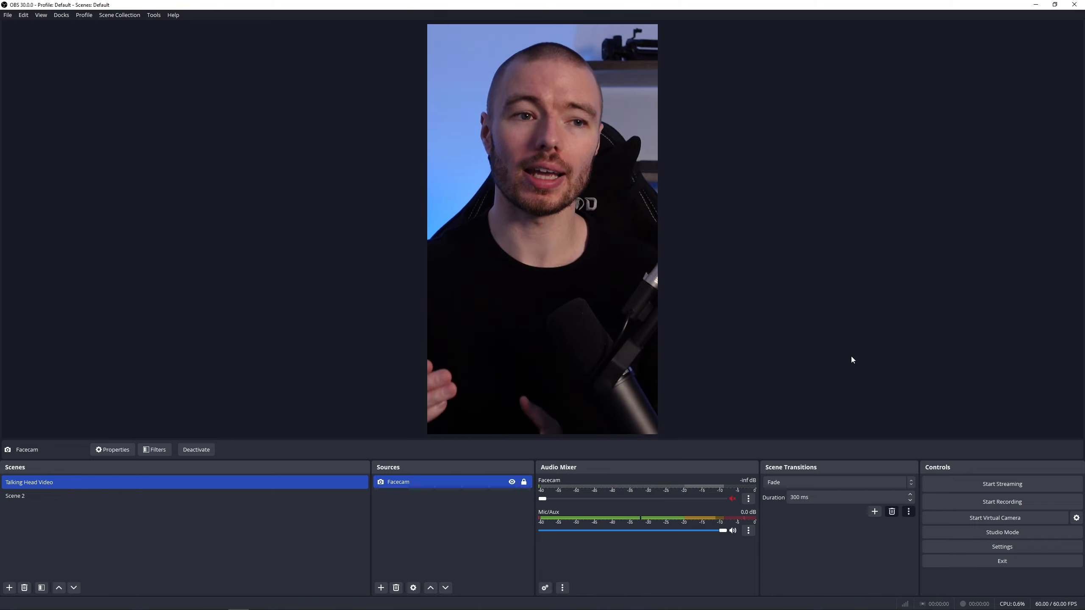
Review the list of saved profiles and open the scene collection options.
left_click(84, 17)
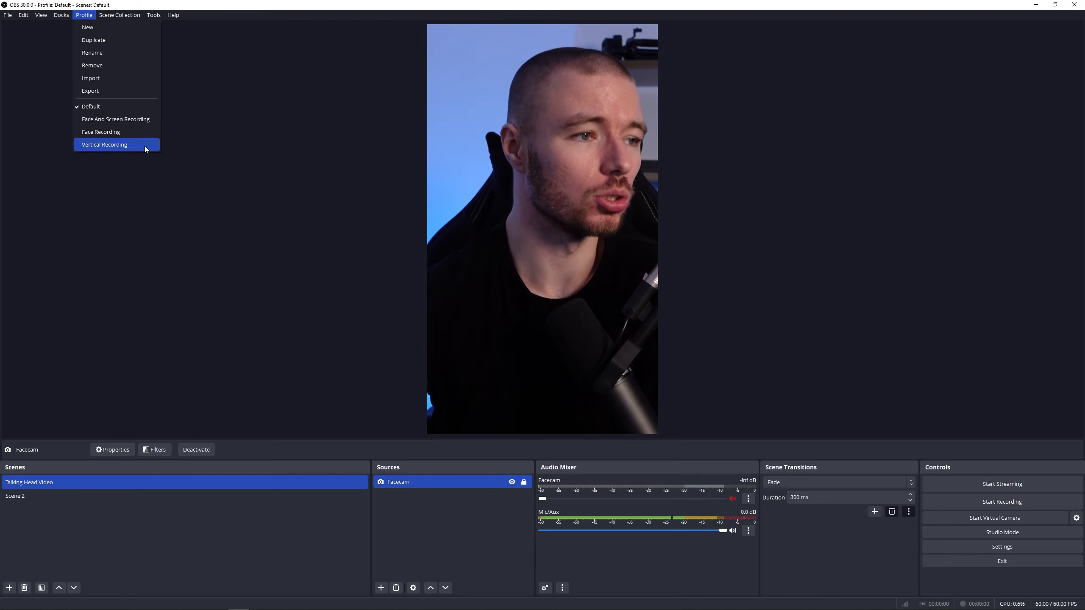
left_click(119, 14)
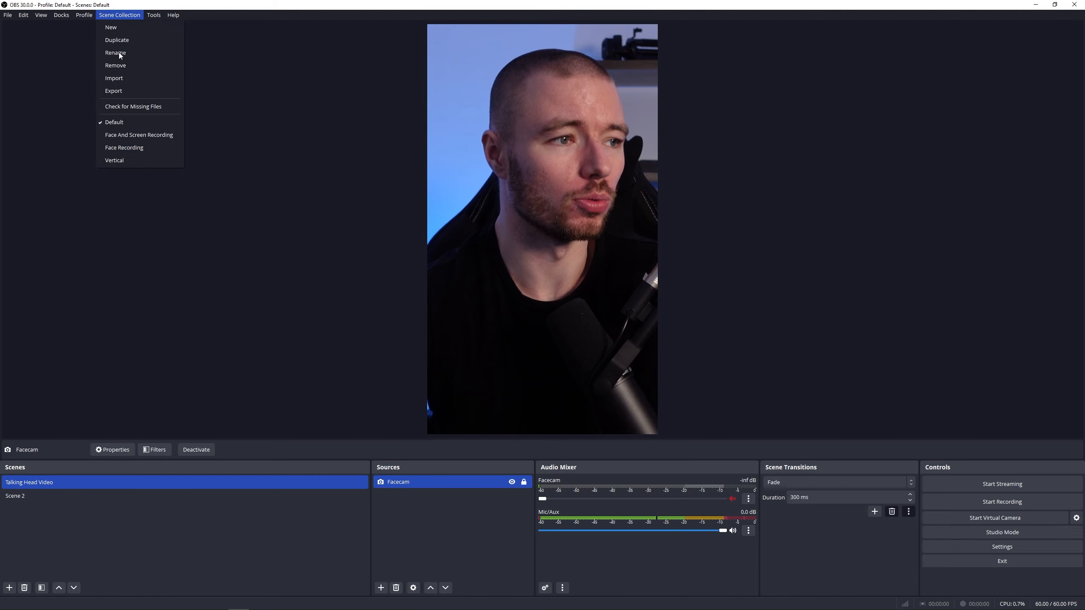